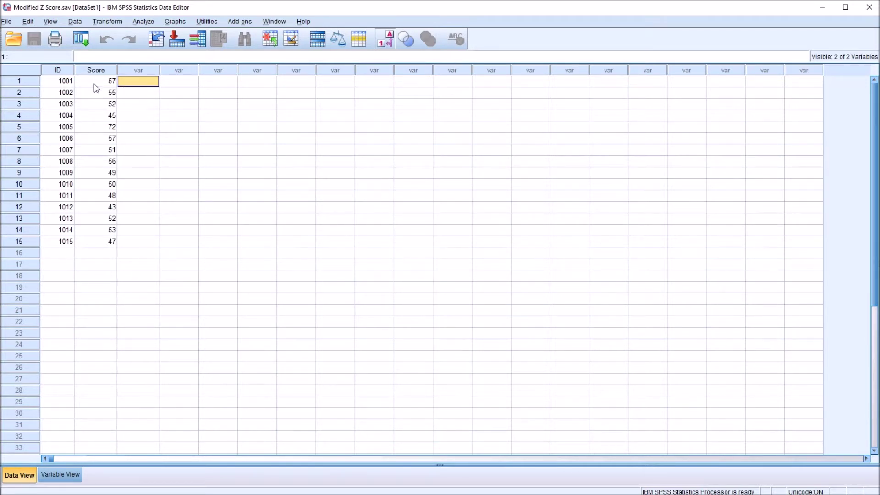
Select all fifteen Score values in the data, then clear the selection.
drag(97, 82, 101, 243)
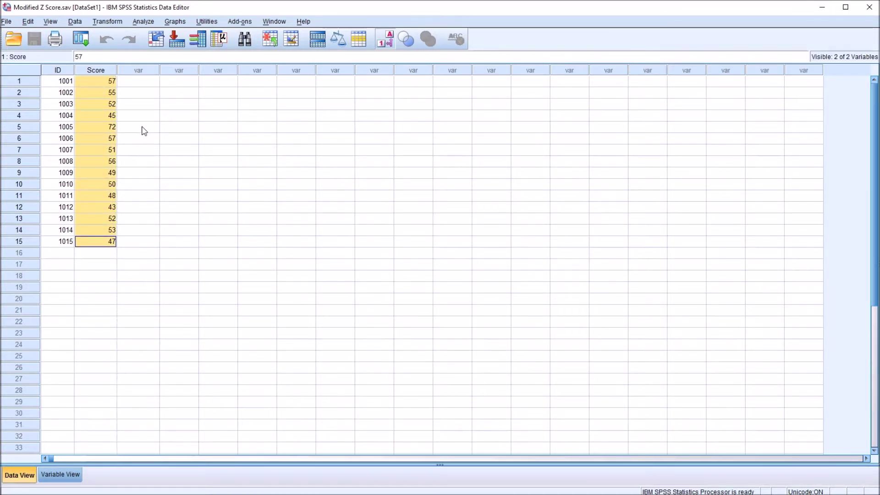
click(128, 85)
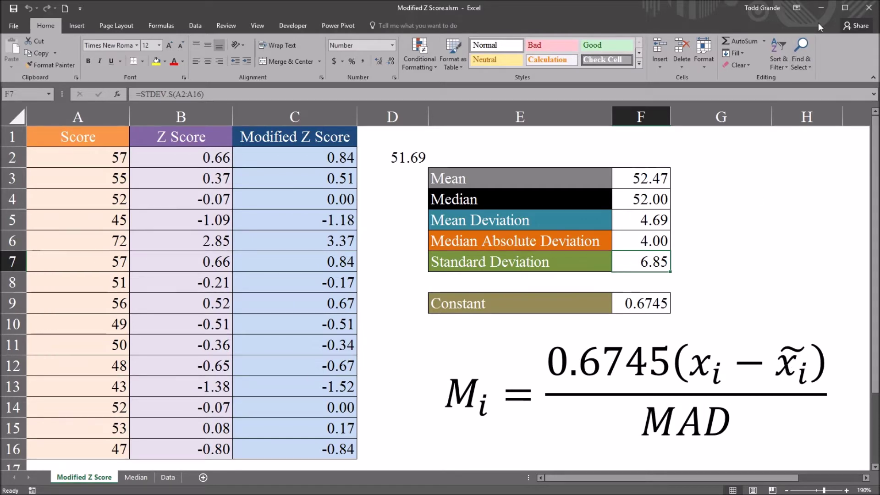
Leave the Excel workbook and return to the SPSS data, briefly selecting the Score column.
click(821, 8)
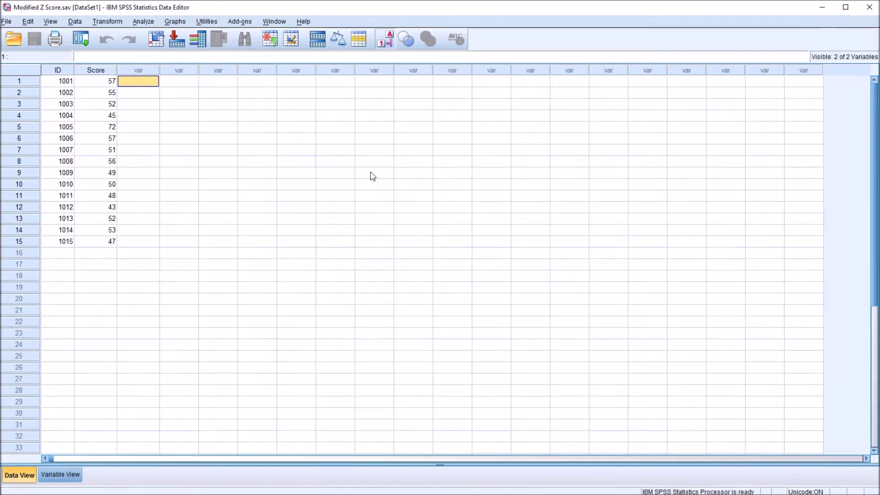
click(92, 72)
click(125, 82)
Run Frequencies on Score with only the Median statistic and frequency tables turned off.
click(140, 24)
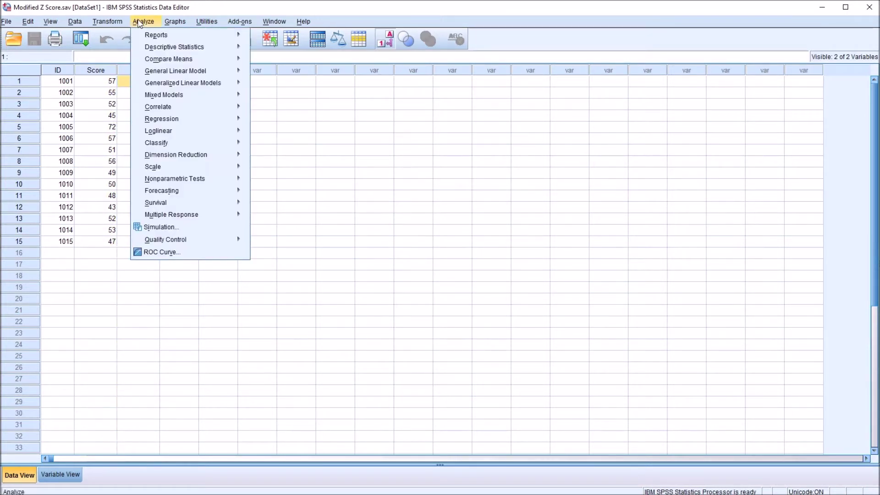
mouse_move(198, 51)
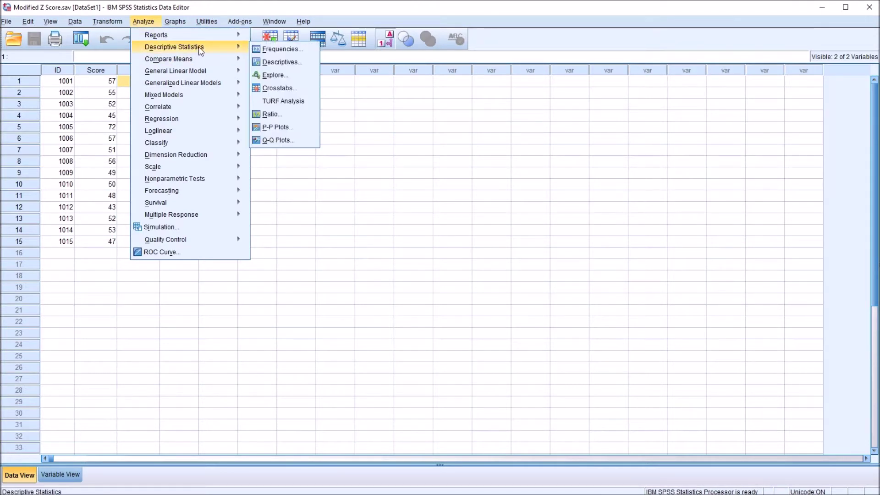
click(269, 50)
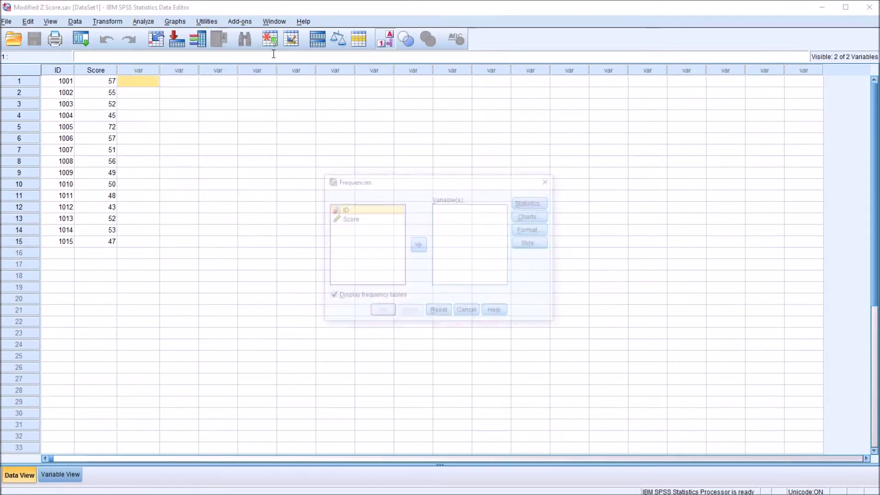
click(529, 203)
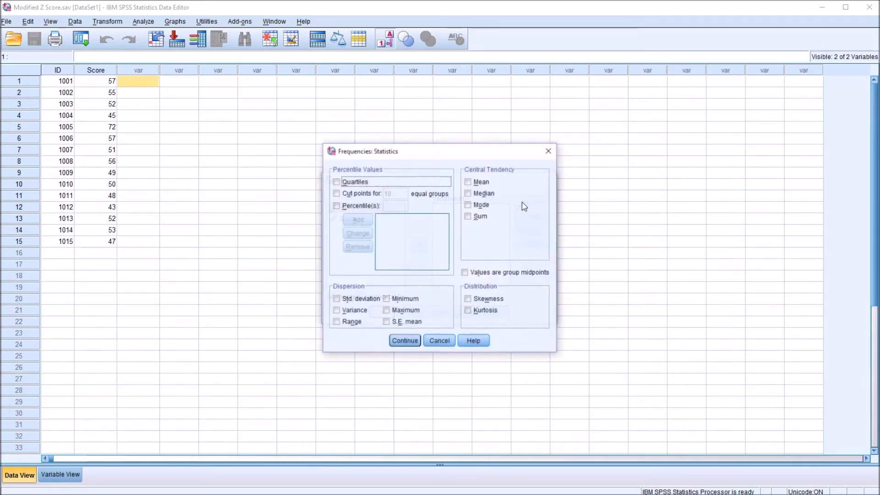
click(472, 195)
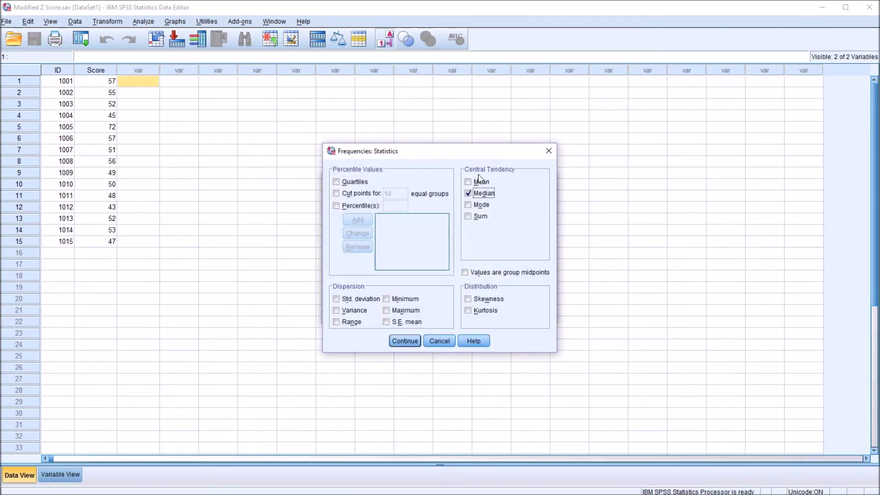
click(406, 342)
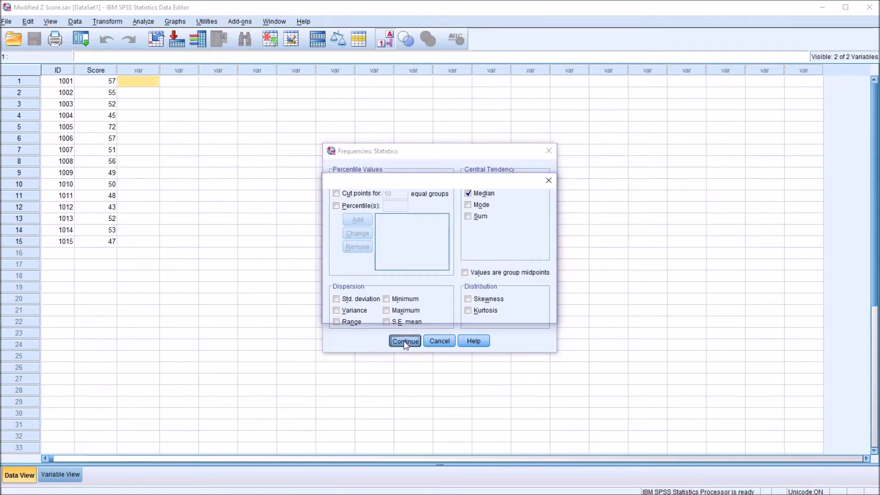
drag(365, 222, 442, 222)
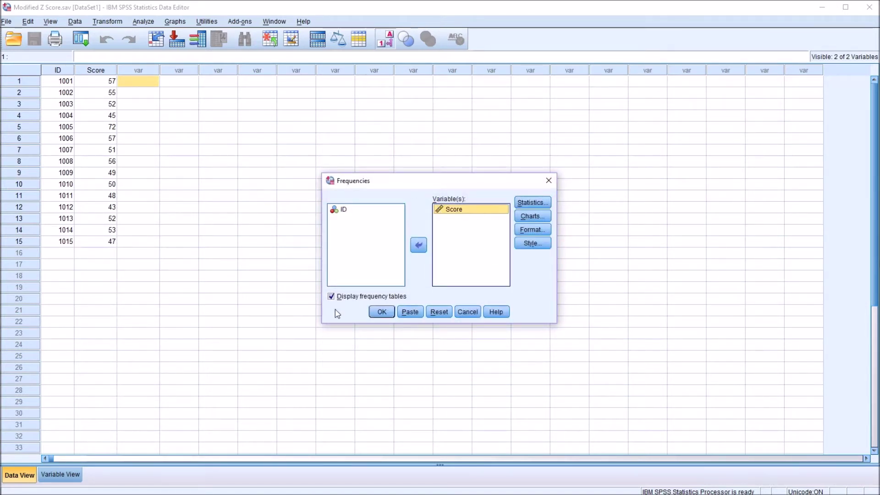
click(331, 297)
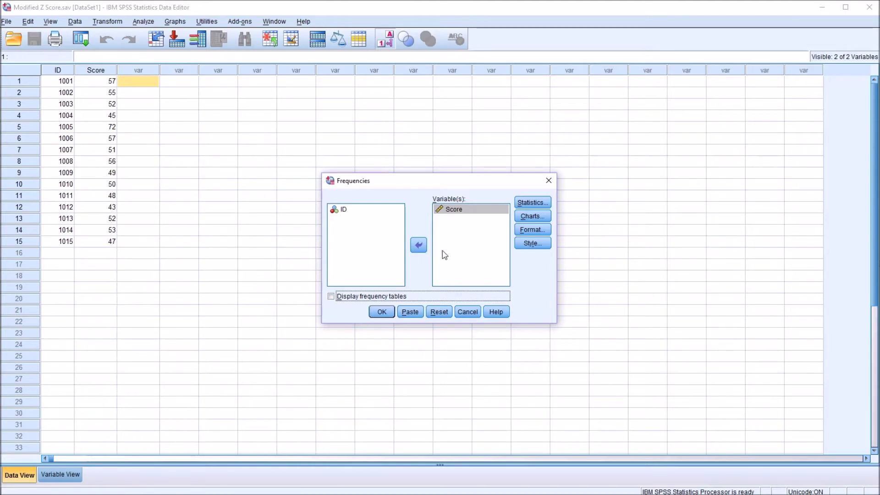
click(383, 313)
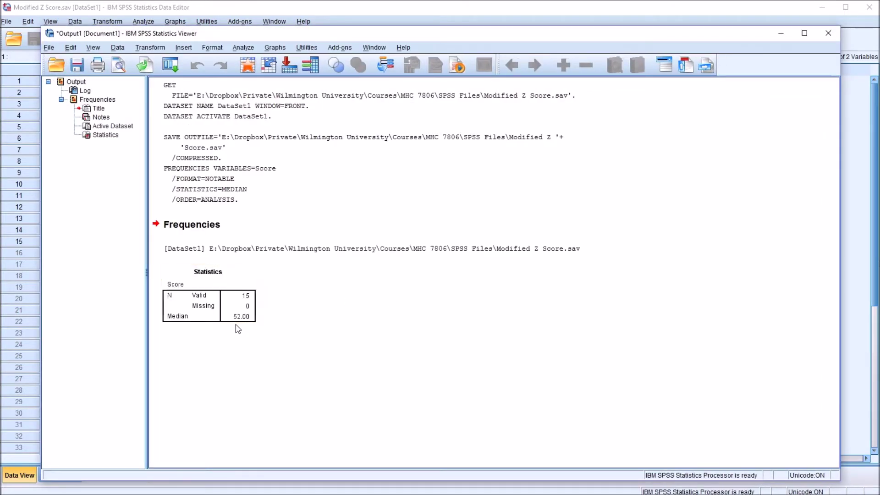
Bring the data editor forward and briefly select the Score column.
click(378, 9)
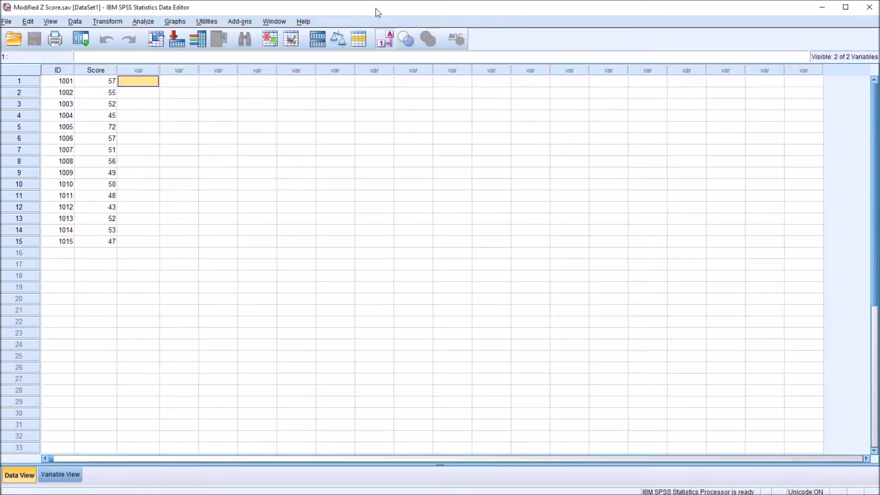
click(95, 72)
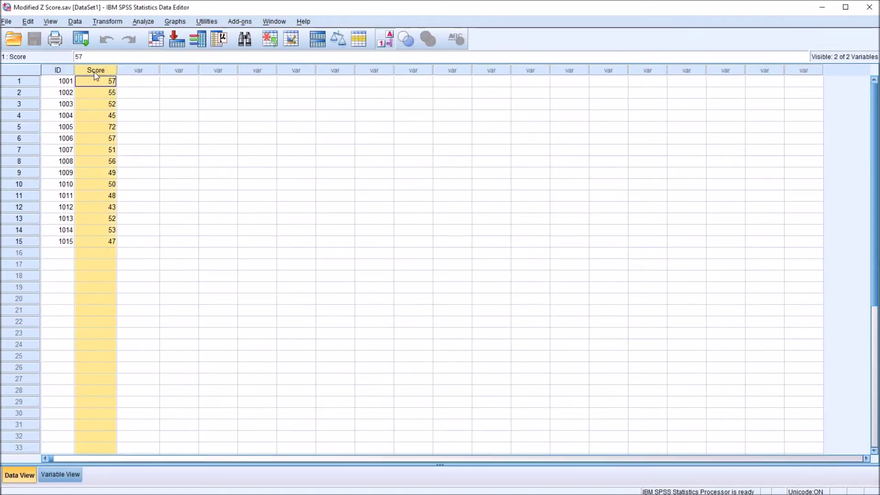
click(128, 83)
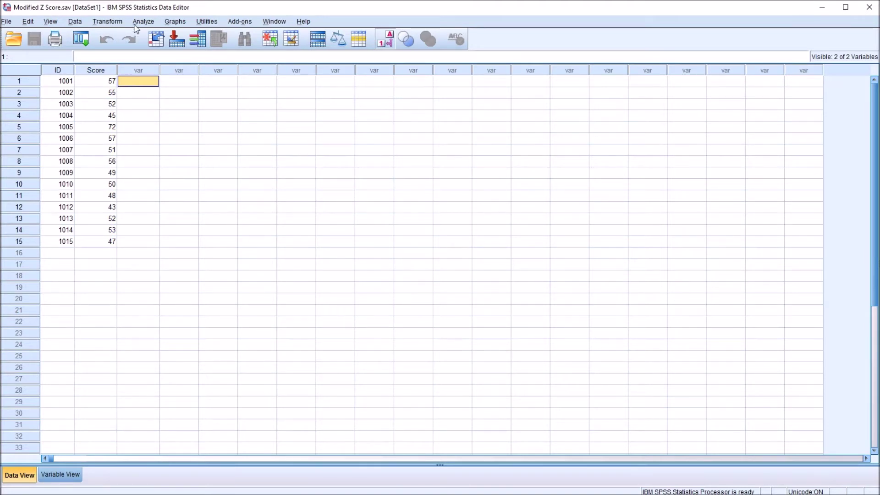
Compute a new variable Numerator with the expression .6745*(Score-52).
click(105, 21)
click(117, 35)
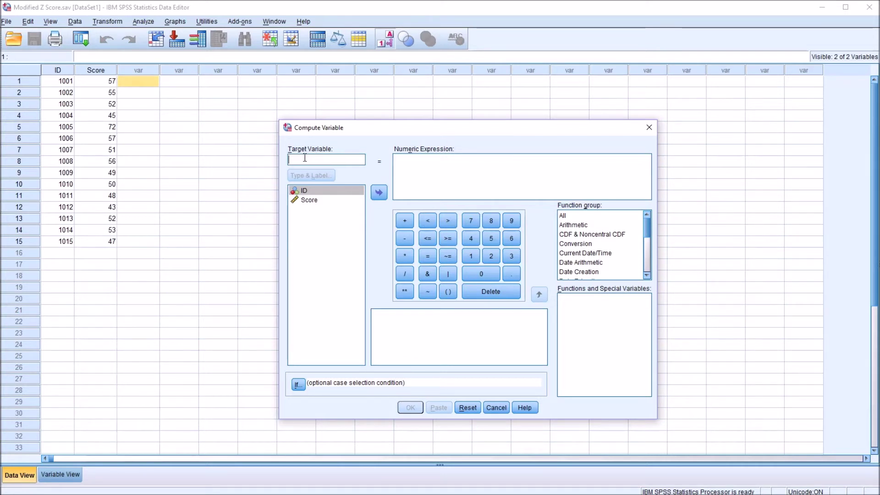
text(Numerator)
click(408, 165)
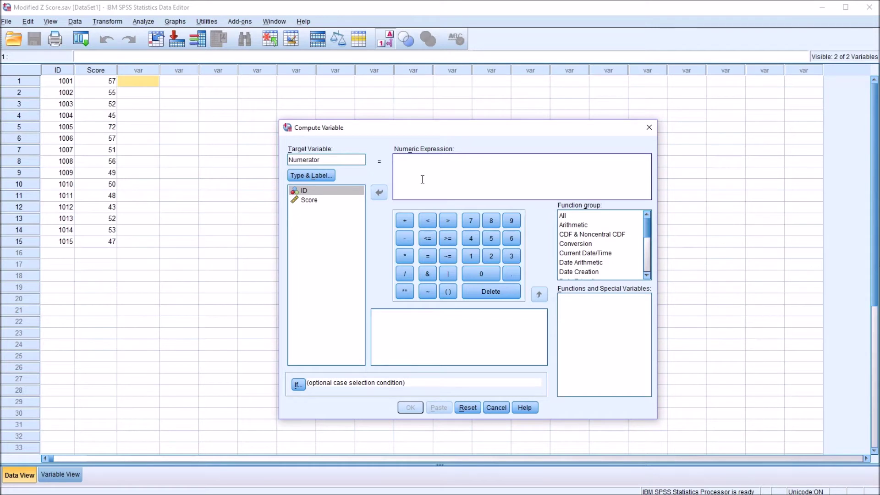
text(6745)
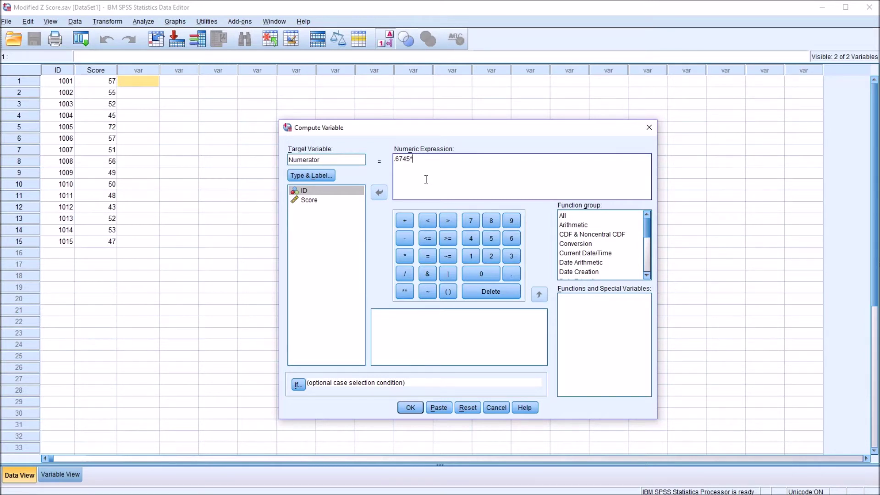
text(*()
drag(312, 201, 412, 174)
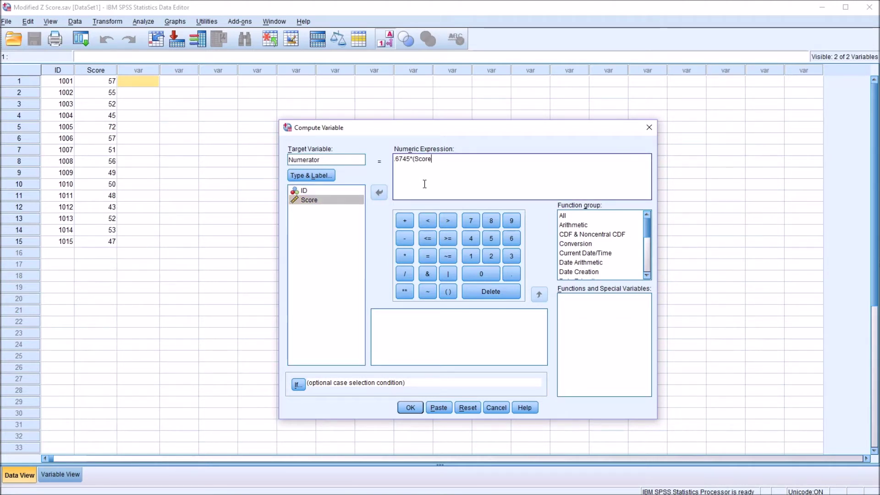
text(-52))
click(410, 408)
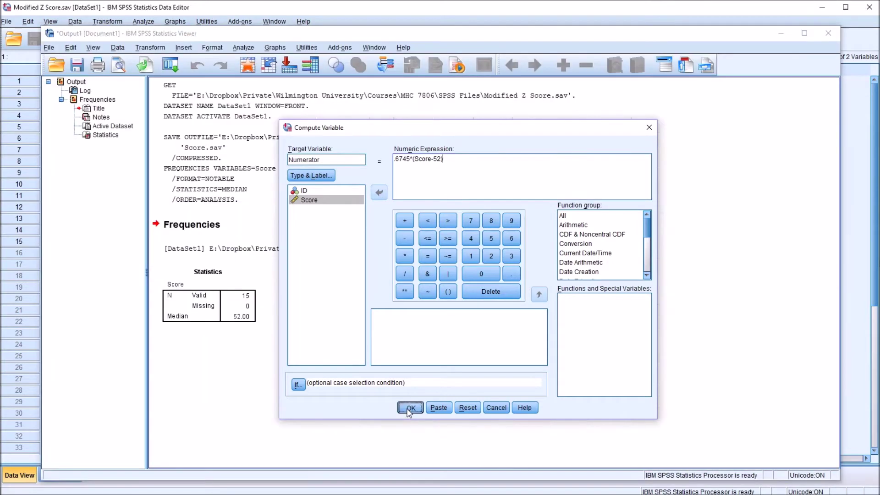
Check the computed Numerator values in rows 1, 4, 9 and 10.
click(326, 10)
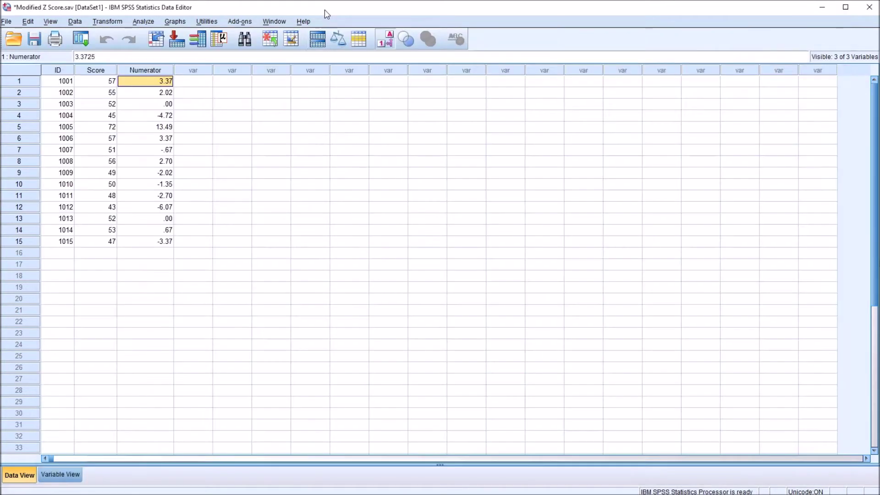
drag(146, 82, 143, 242)
click(146, 83)
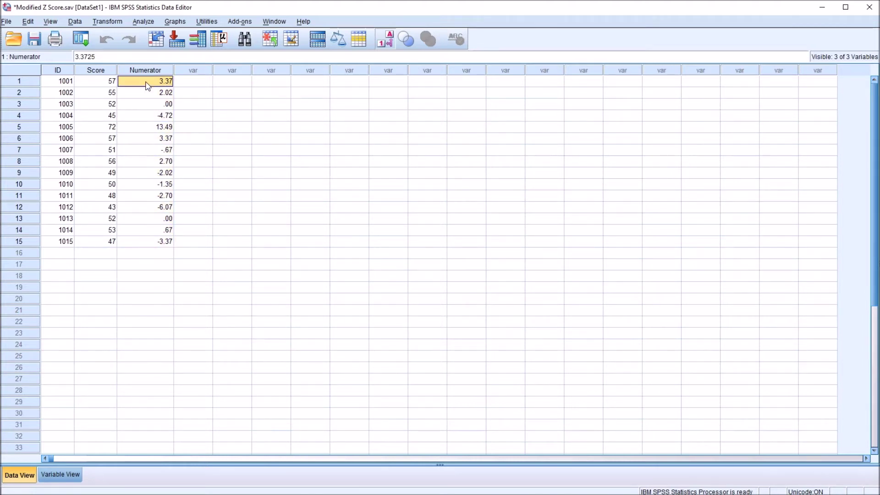
click(145, 117)
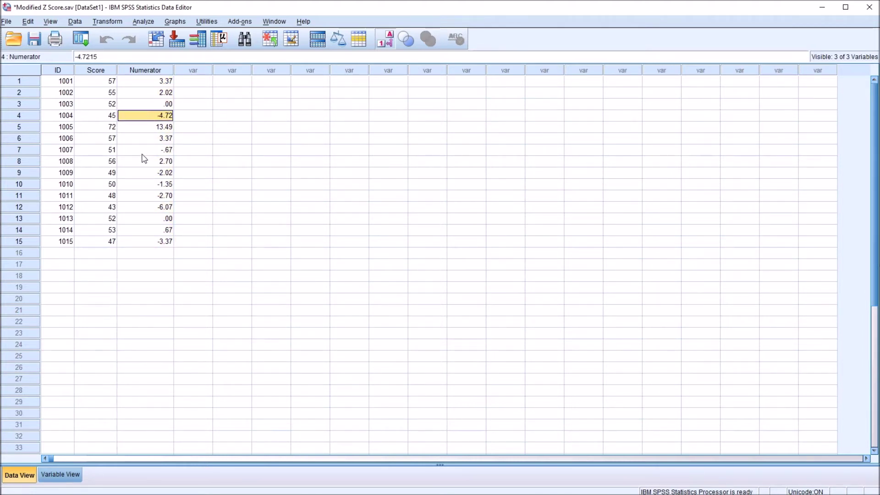
click(140, 174)
click(144, 187)
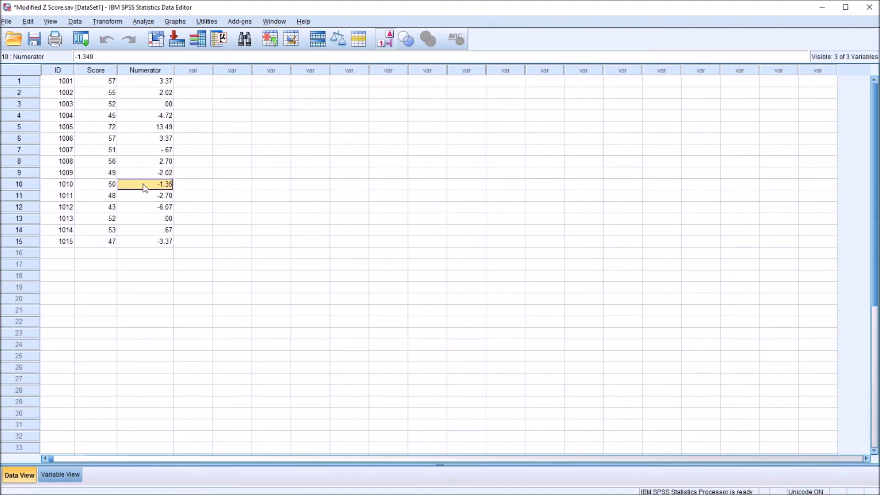
click(156, 87)
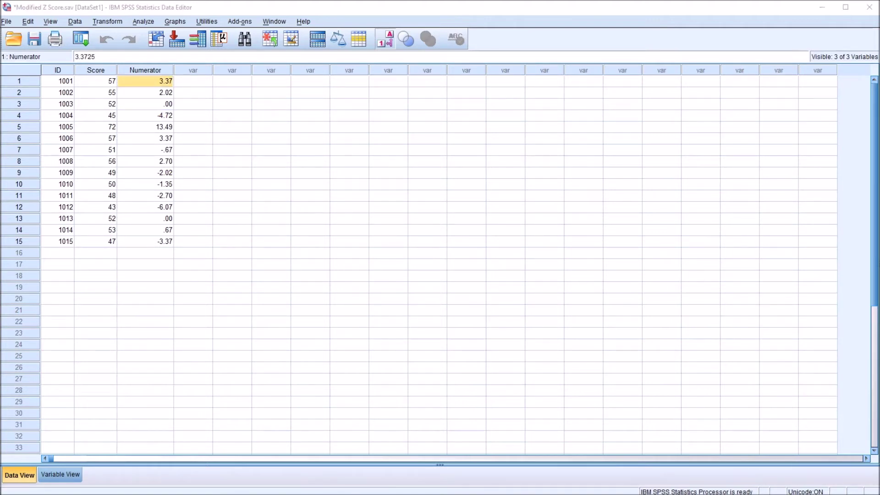
Select the first empty column cell in row 1 and open the Analyze menu.
click(338, 490)
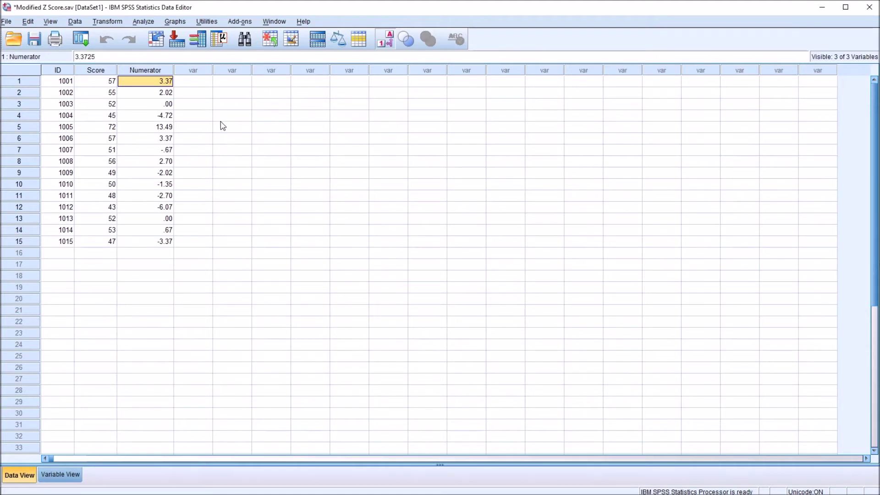
click(186, 84)
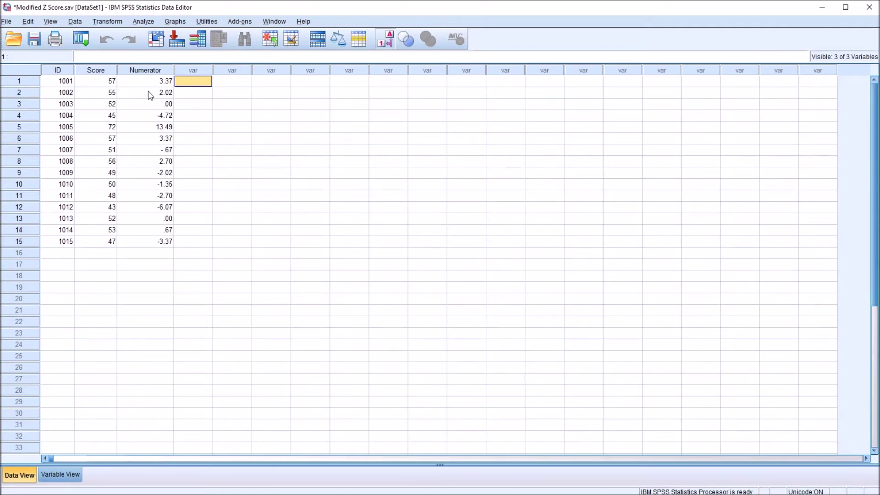
click(143, 21)
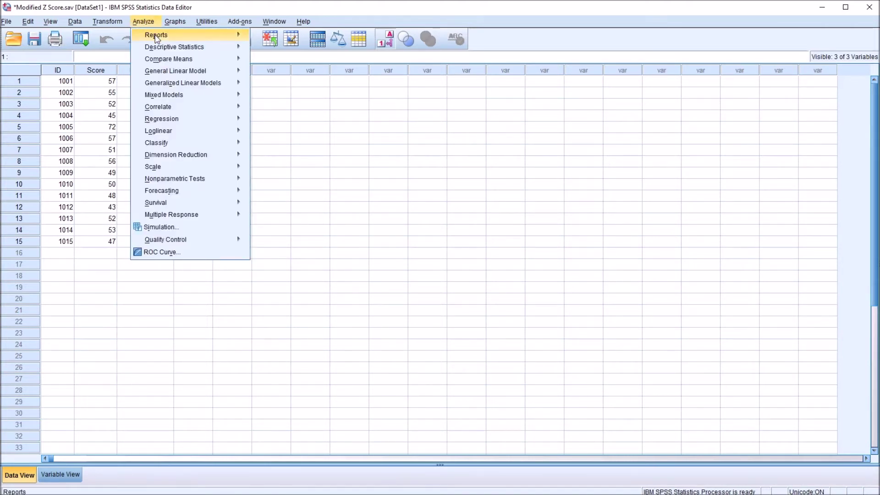
In Compute Variable, set the target name to Abs and delete the old .6745*(Score-52) expression.
mouse_move(151, 32)
mouse_move(108, 21)
click(133, 34)
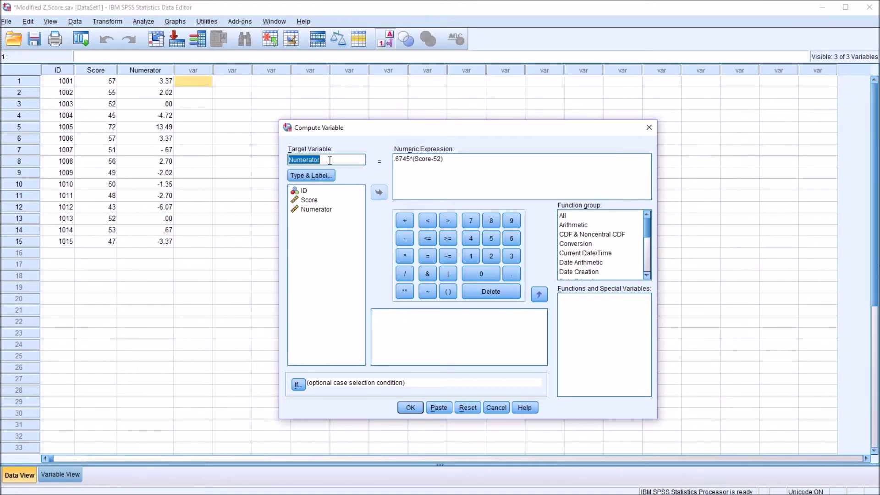
drag(330, 160, 288, 159)
text(Abs)
drag(453, 159, 396, 160)
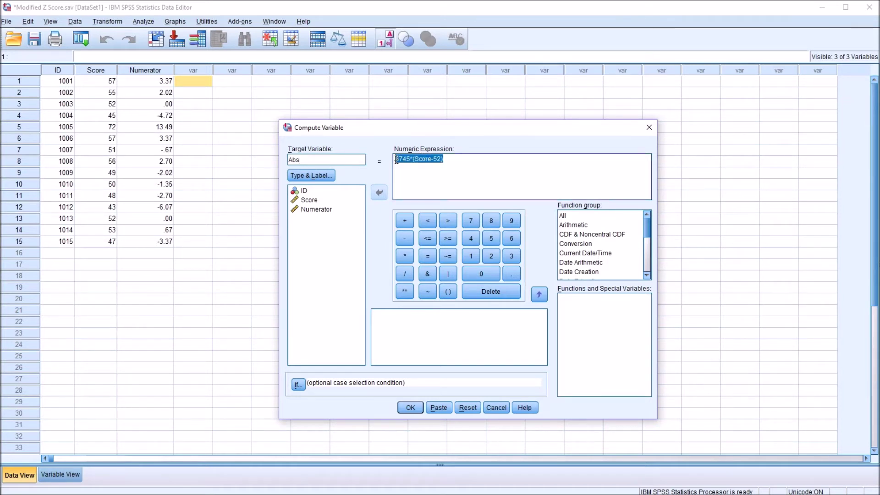
click(444, 159)
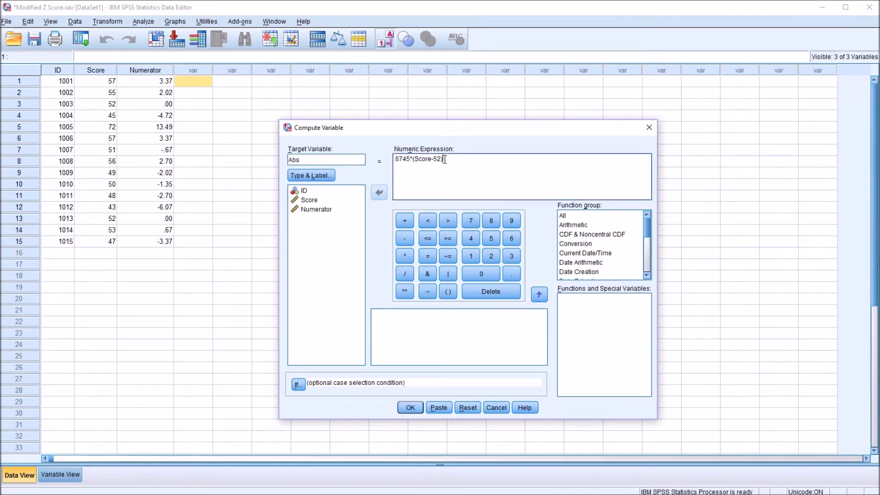
drag(445, 159, 392, 159)
key(BackSpace)
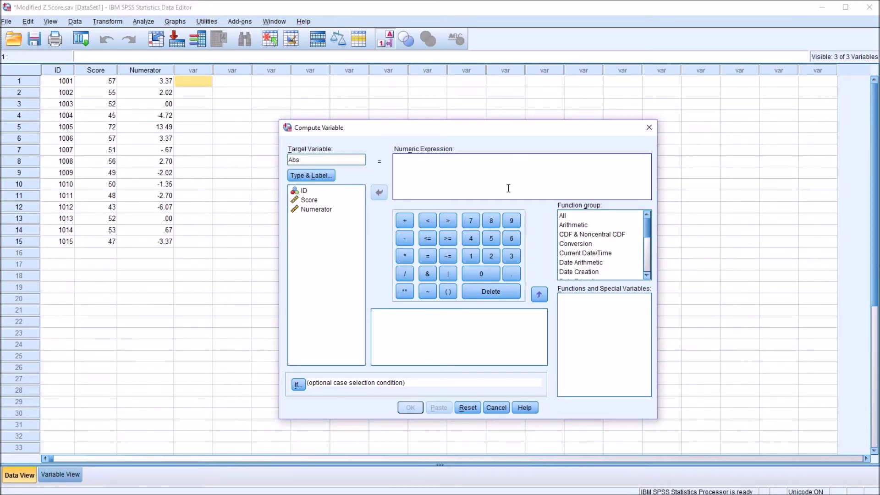
Build the expression ABS(52-Score) and compute the Abs variable.
click(574, 225)
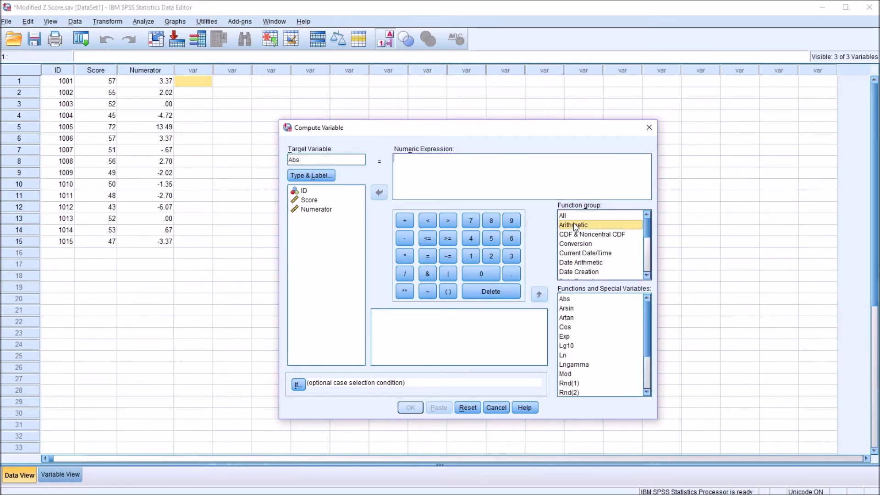
double_click(569, 300)
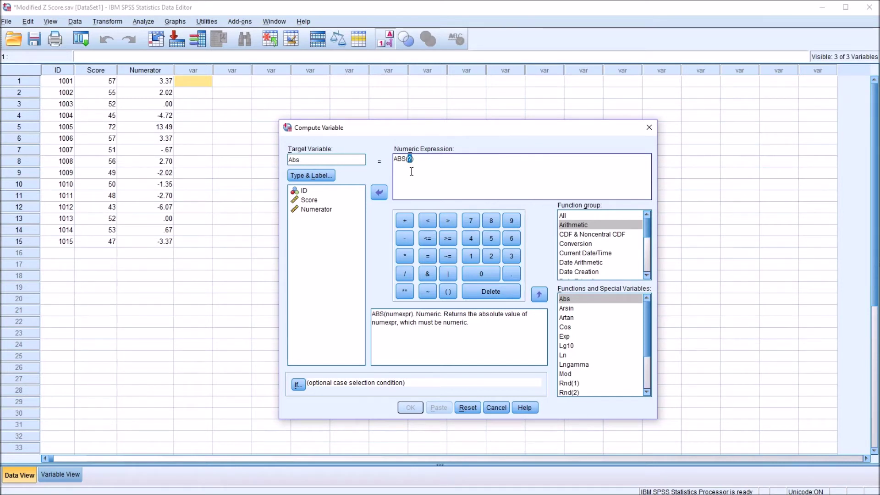
text(52-)
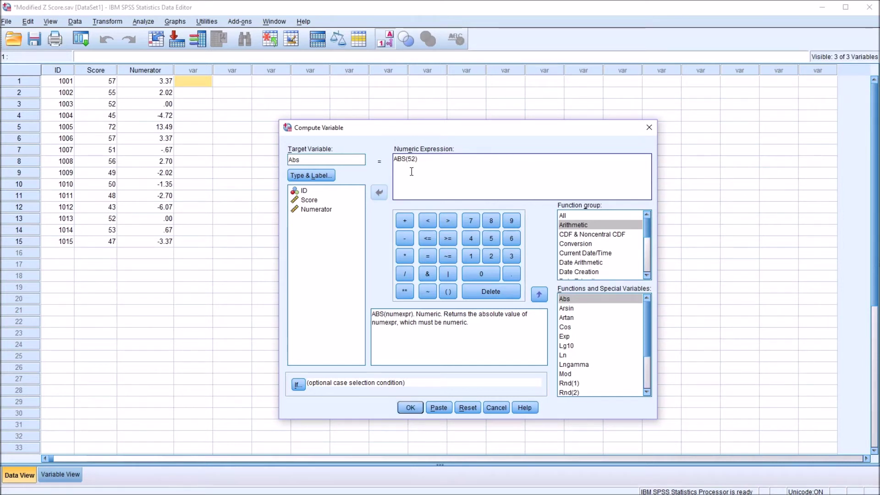
drag(316, 201, 419, 168)
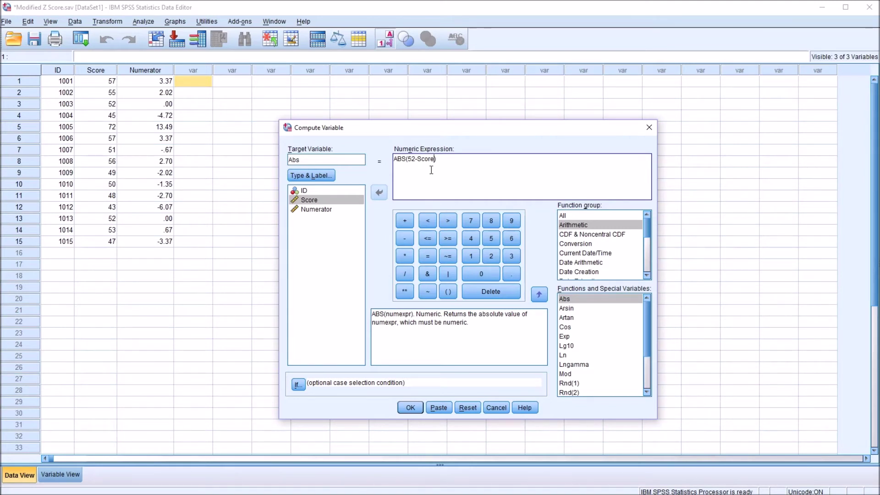
click(409, 407)
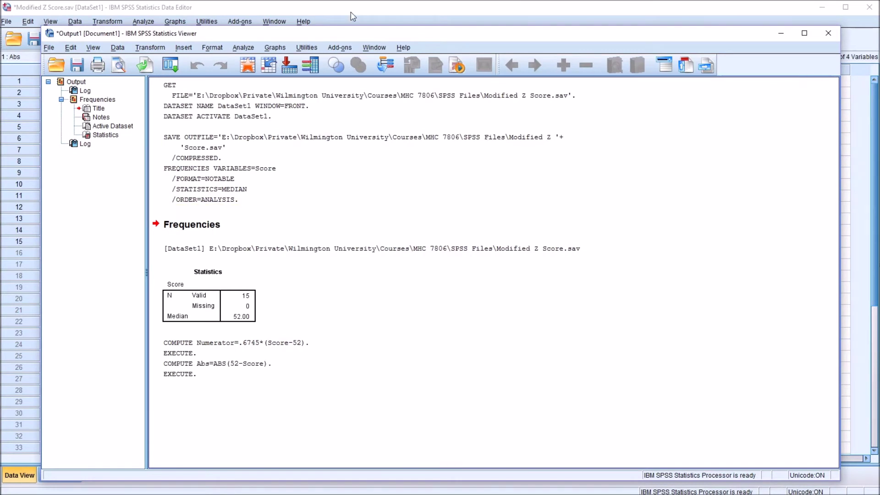
Review the Abs values, including row 3 and the zero in row 13, and select the Abs column.
click(353, 11)
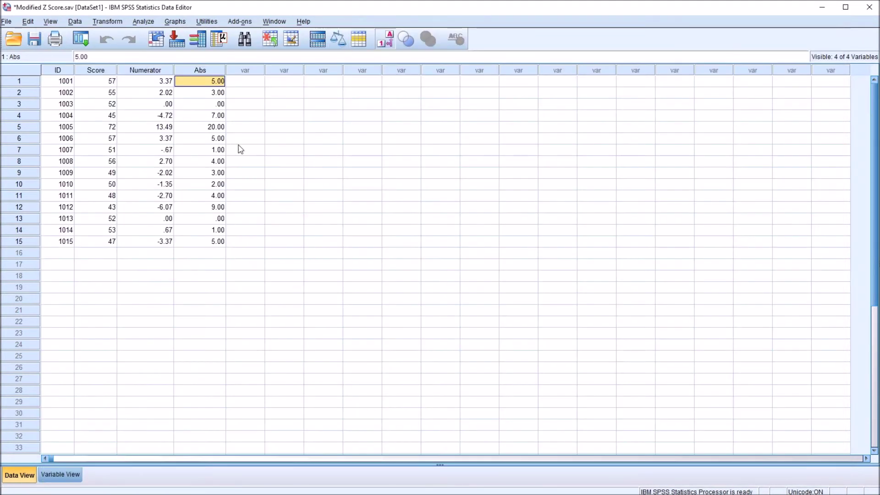
click(204, 104)
click(204, 82)
click(202, 73)
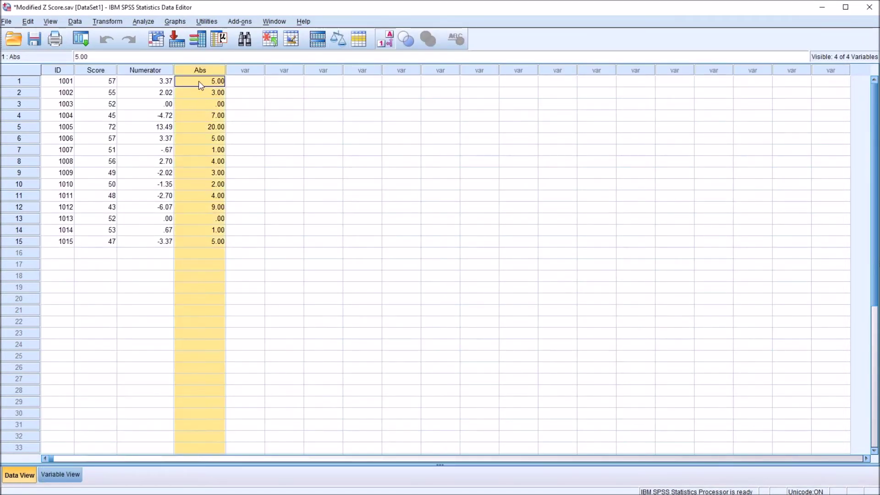
click(200, 85)
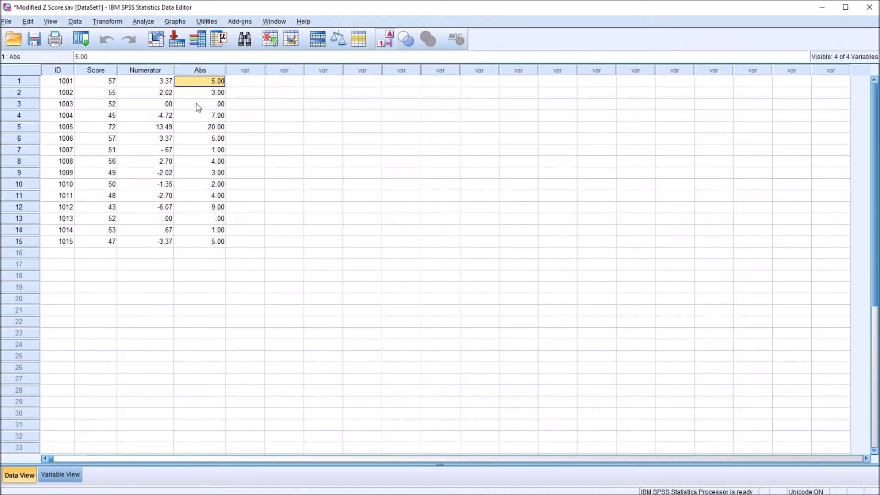
click(199, 107)
click(205, 219)
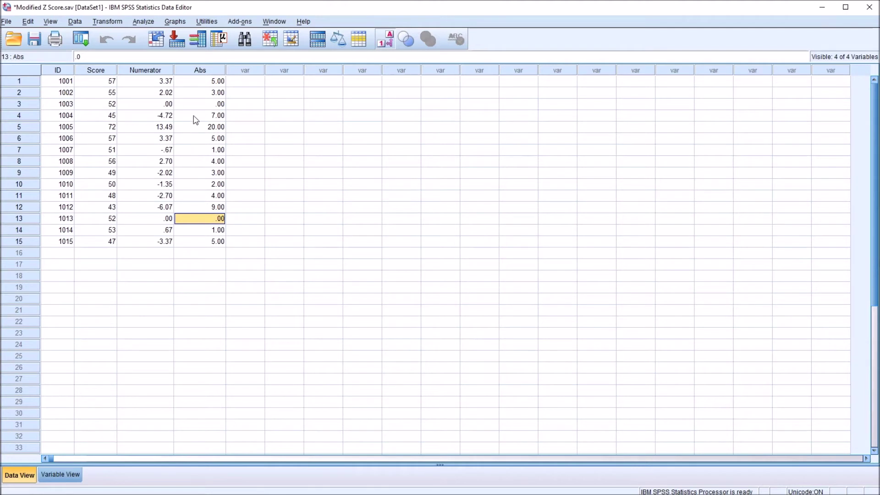
click(198, 105)
click(201, 82)
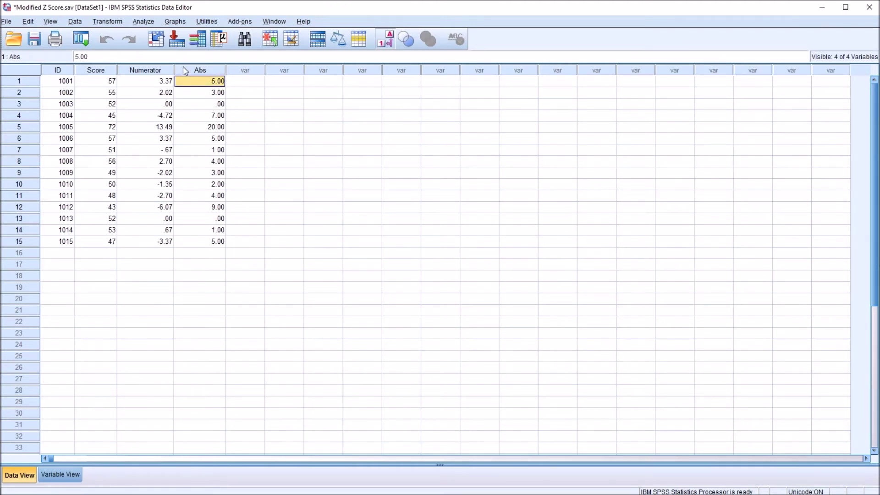
click(198, 71)
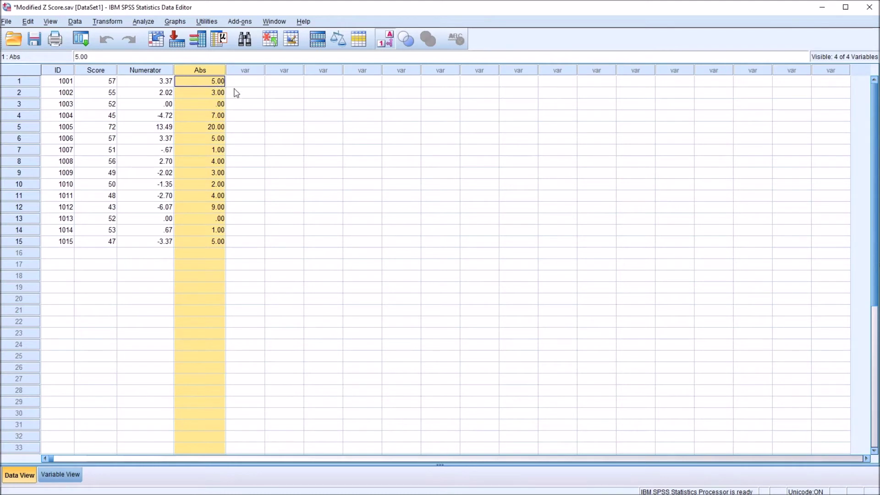
click(136, 24)
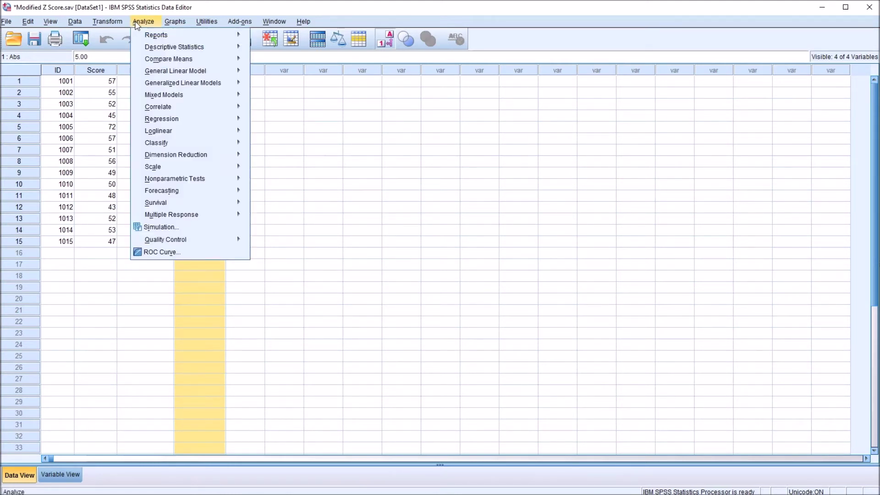
Run Frequencies on Abs with the Median statistic, giving a median (MAD) of 4.
mouse_move(170, 49)
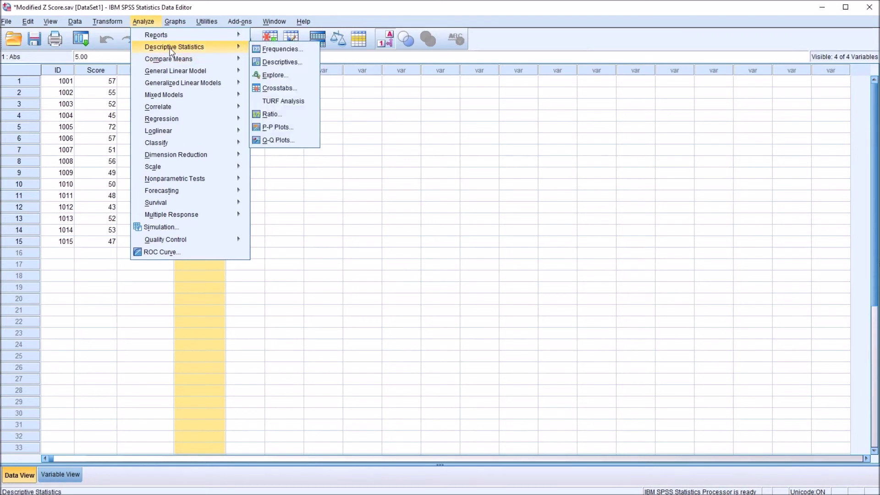
click(278, 49)
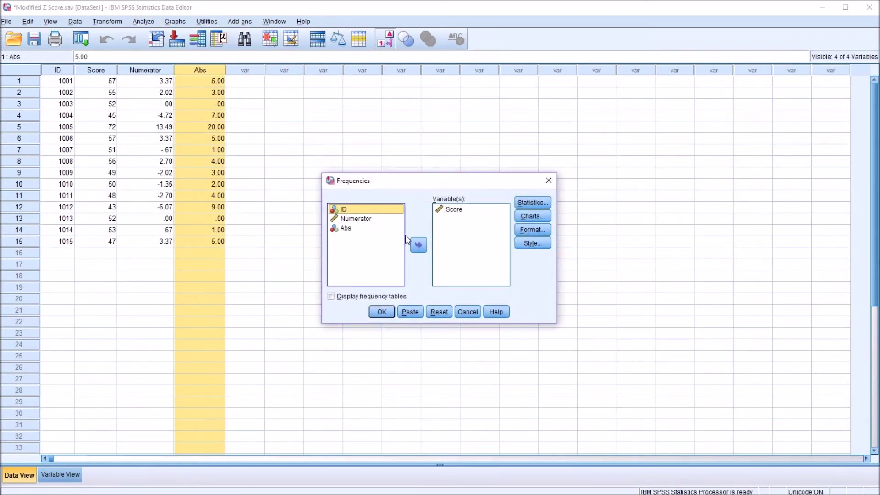
click(346, 229)
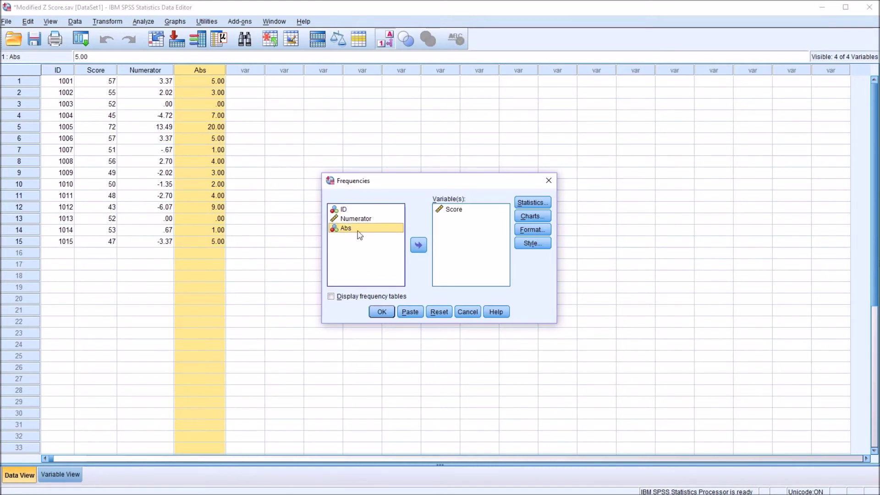
mouse_move(348, 233)
mouse_down()
mouse_move(441, 230)
mouse_move(390, 240)
mouse_move(356, 234)
mouse_up()
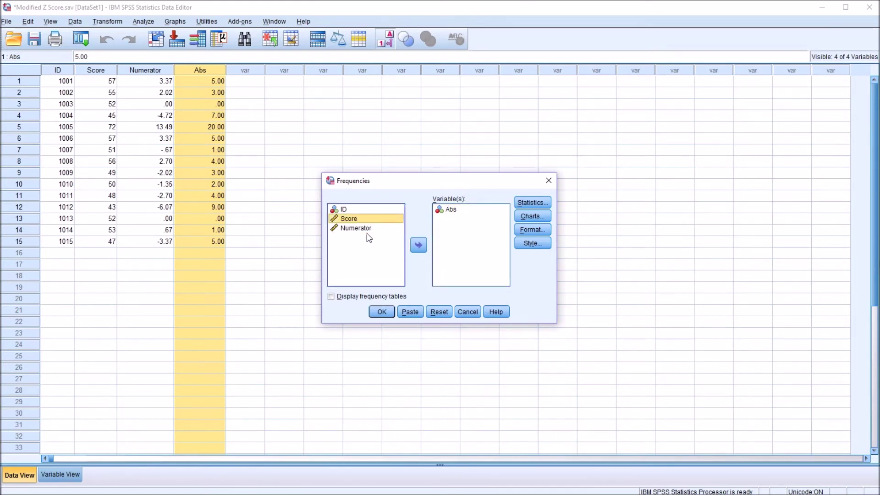
click(532, 203)
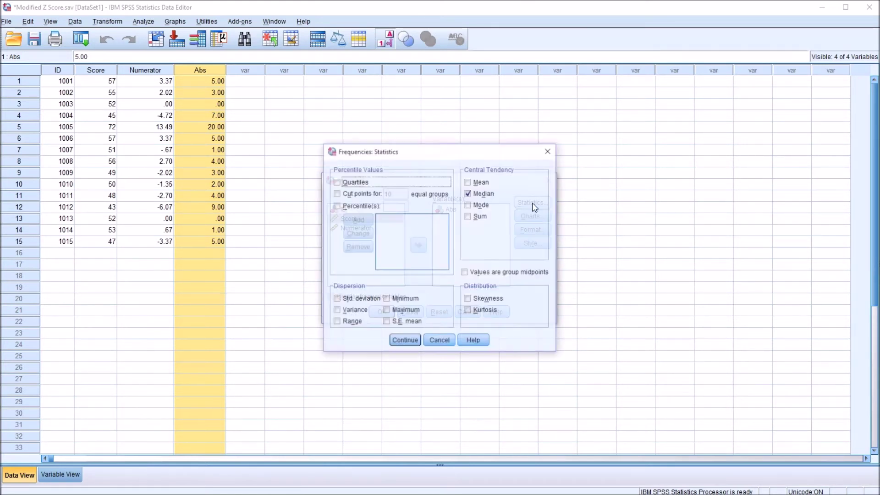
click(411, 340)
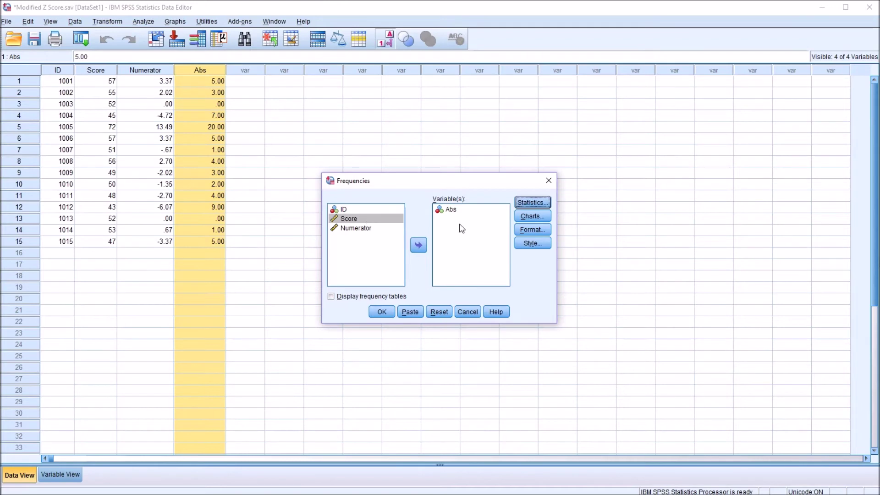
click(378, 312)
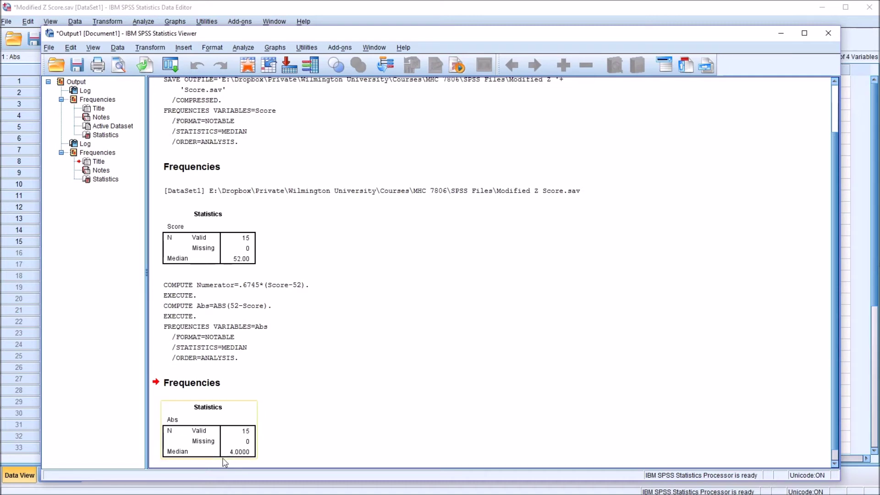
key(alt+Tab)
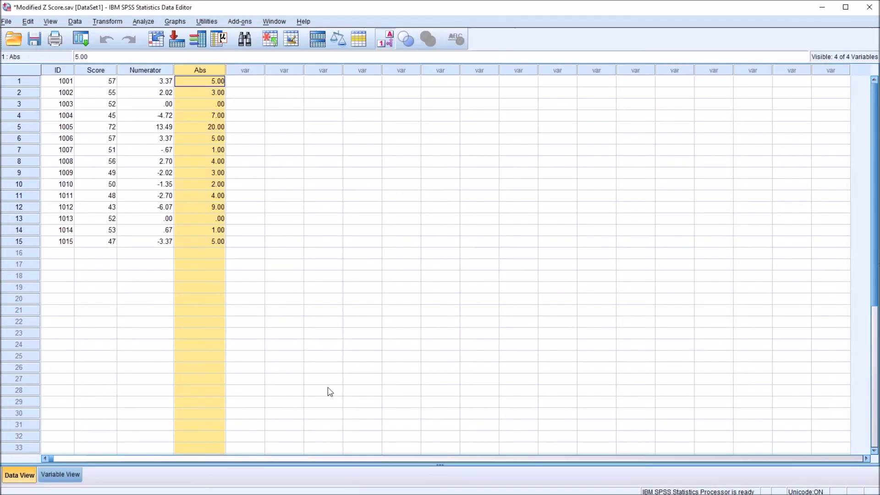
key(alt+Tab)
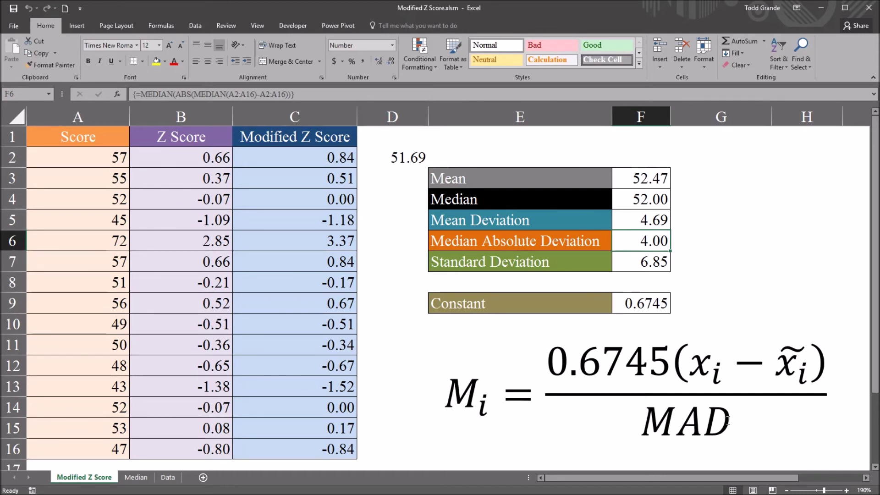
click(818, 10)
click(245, 83)
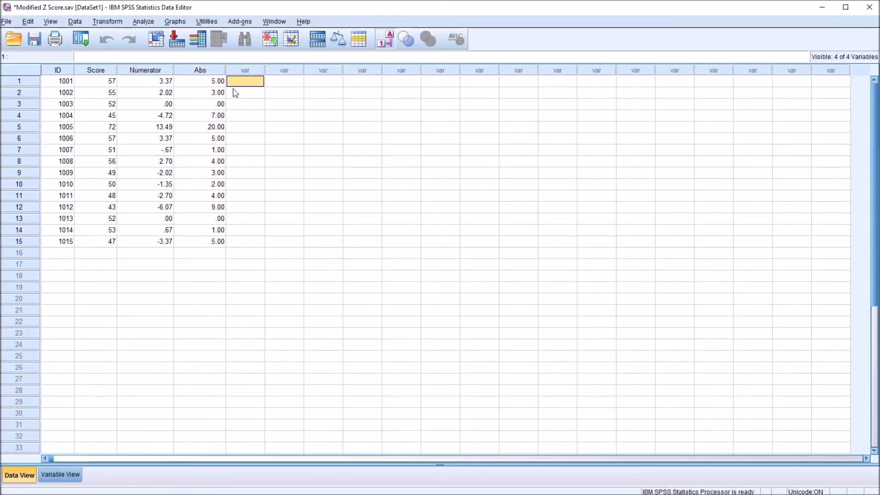
In Compute Variable, clear the old ABS(52-Score) expression and name the target Modified_Z_Score.
click(107, 21)
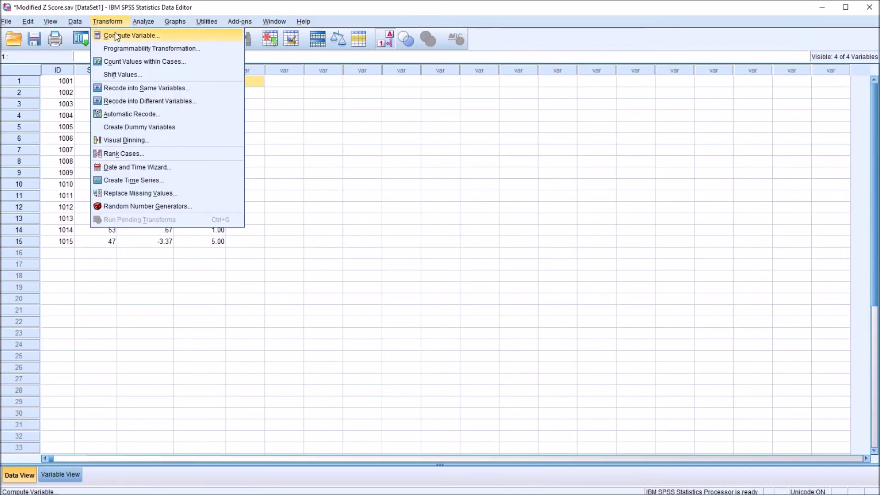
click(137, 37)
drag(452, 160, 385, 161)
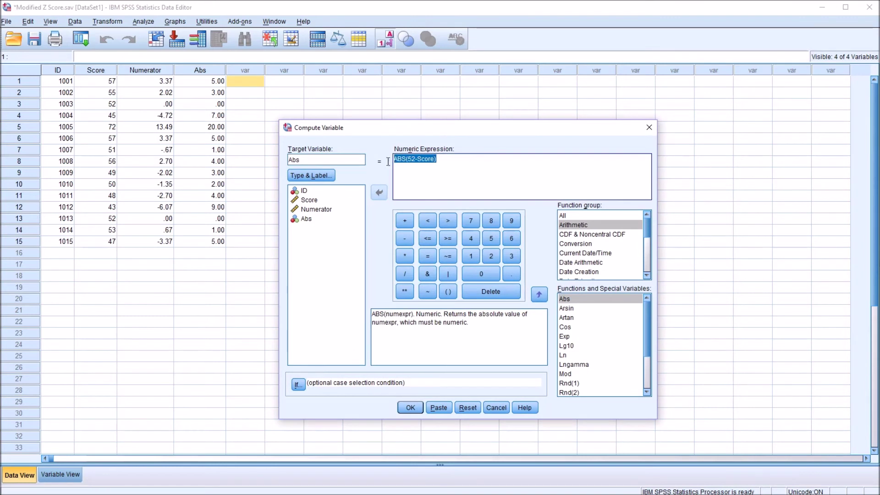
key(Delete)
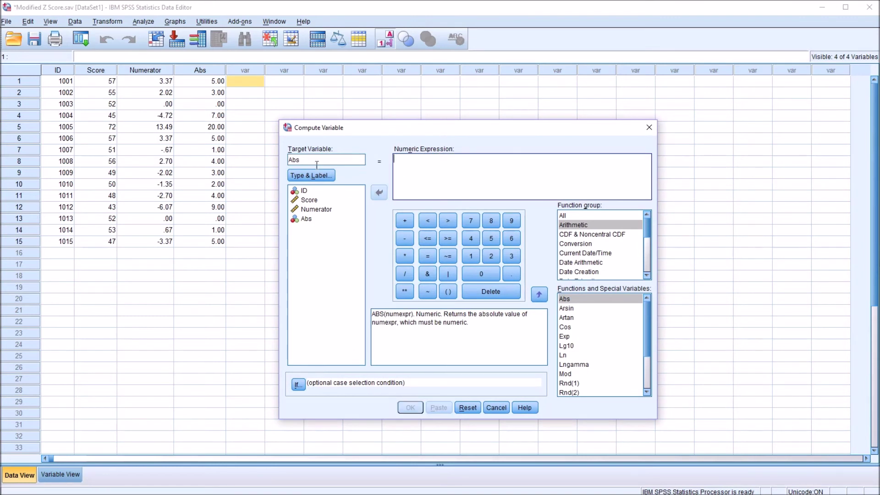
double_click(308, 161)
key(Delete)
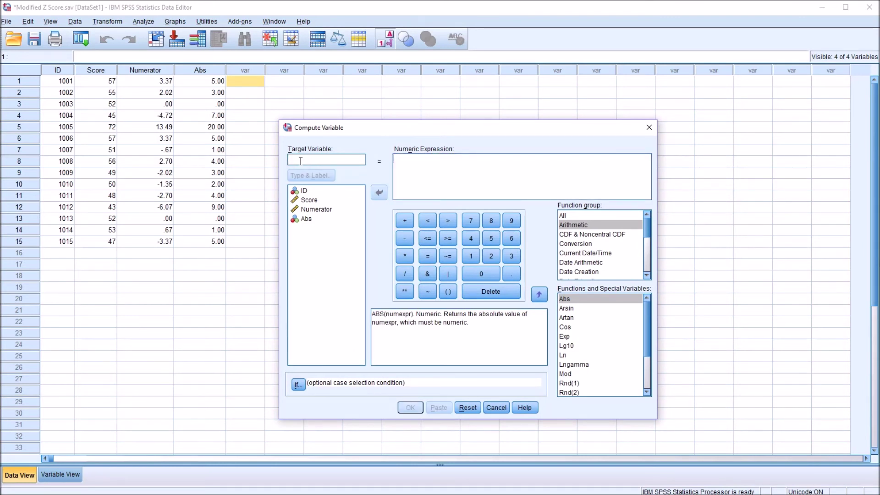
text(Mo)
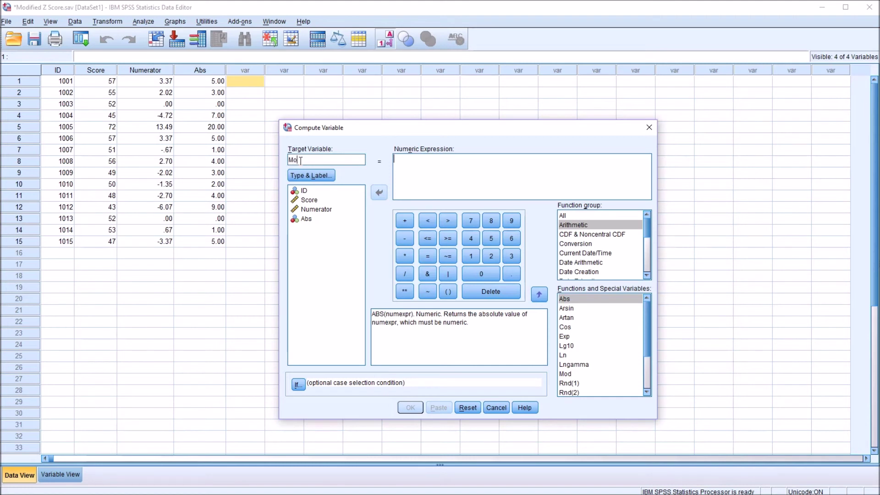
text(dified_Z_Score)
Set the expression to Numerator/4, compute it, and return to the data grid.
click(317, 209)
click(411, 168)
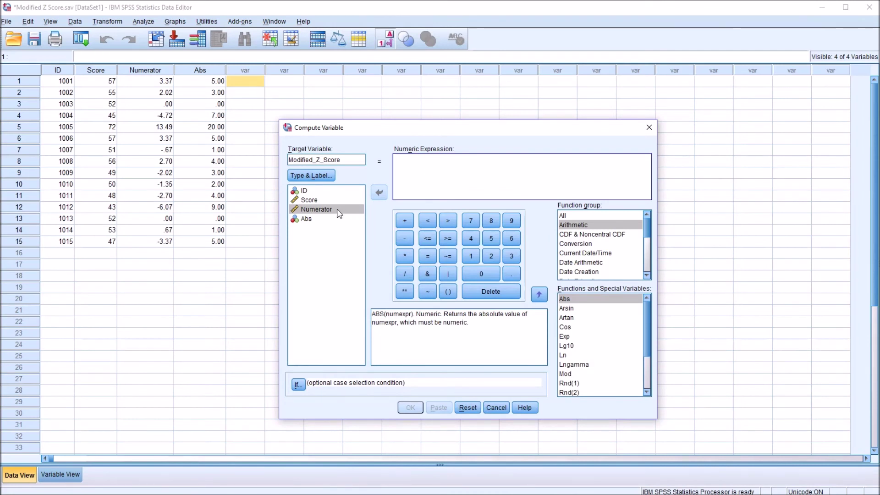
drag(338, 211, 402, 169)
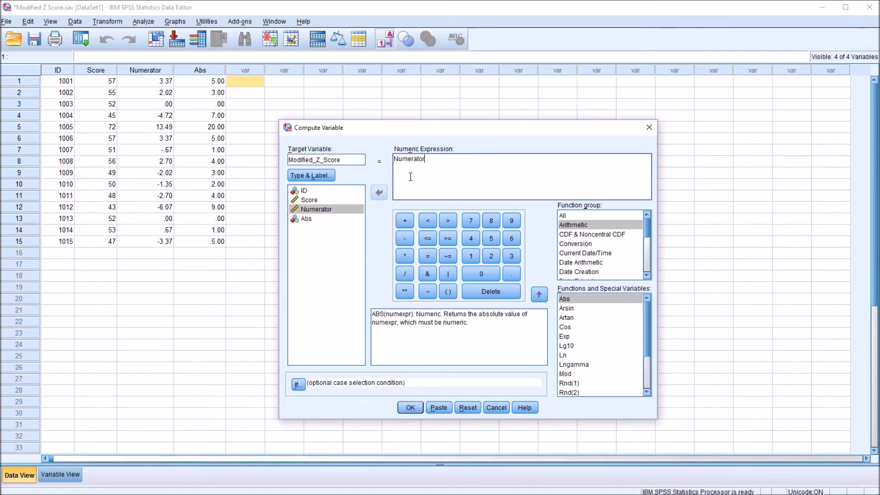
text(/4)
click(411, 408)
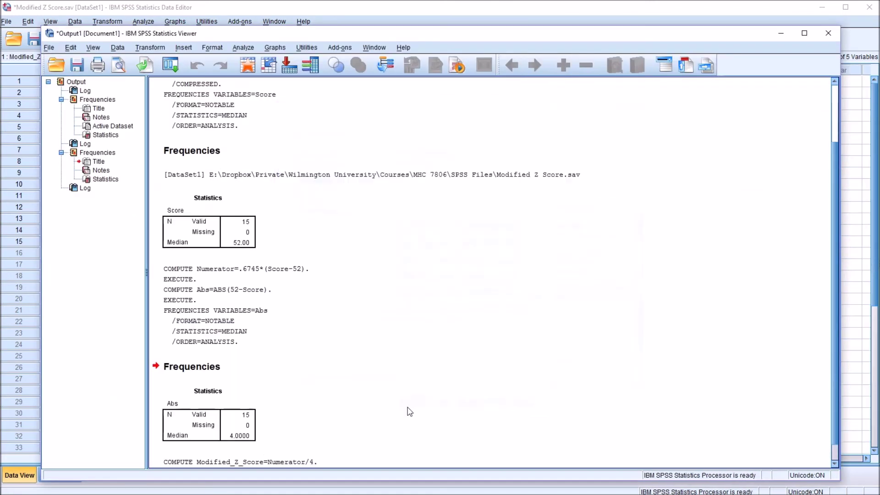
click(301, 13)
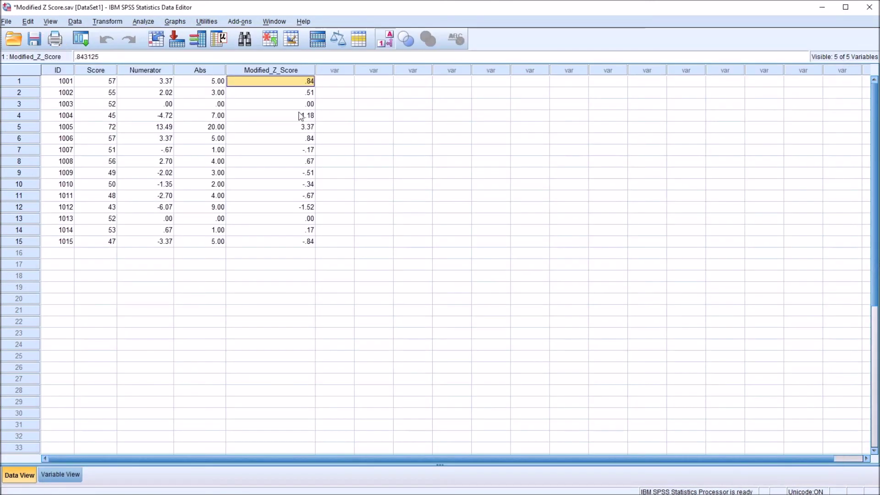
click(273, 72)
click(272, 83)
click(276, 116)
click(275, 85)
click(273, 105)
click(275, 84)
drag(96, 82, 95, 244)
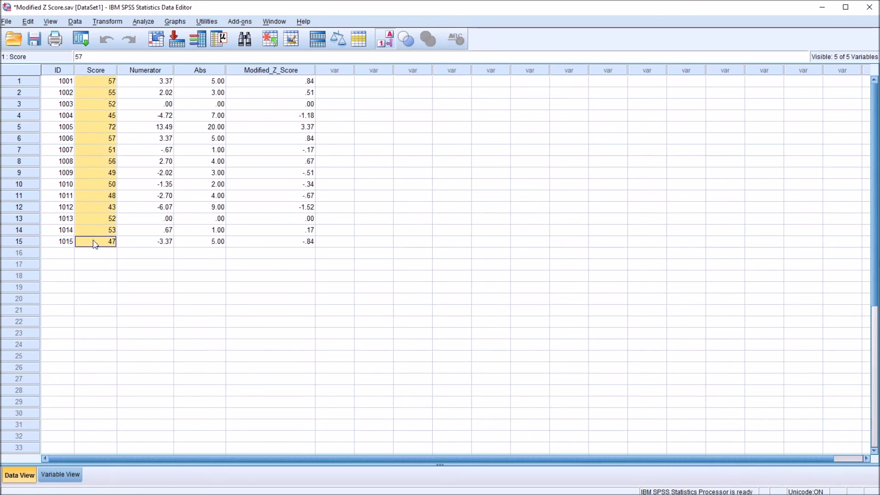
click(310, 83)
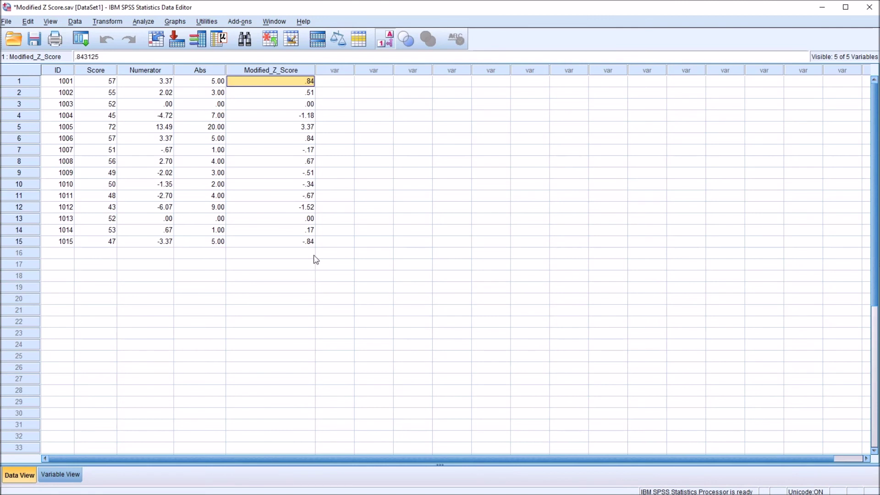
click(274, 71)
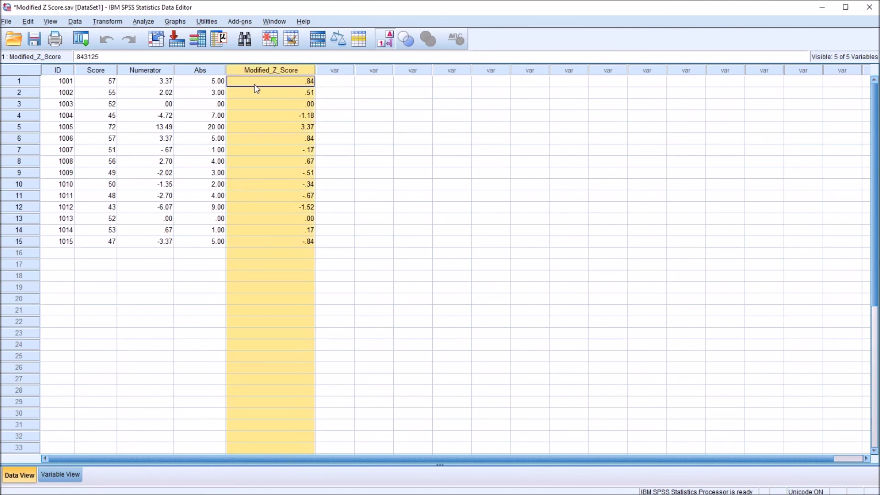
click(265, 84)
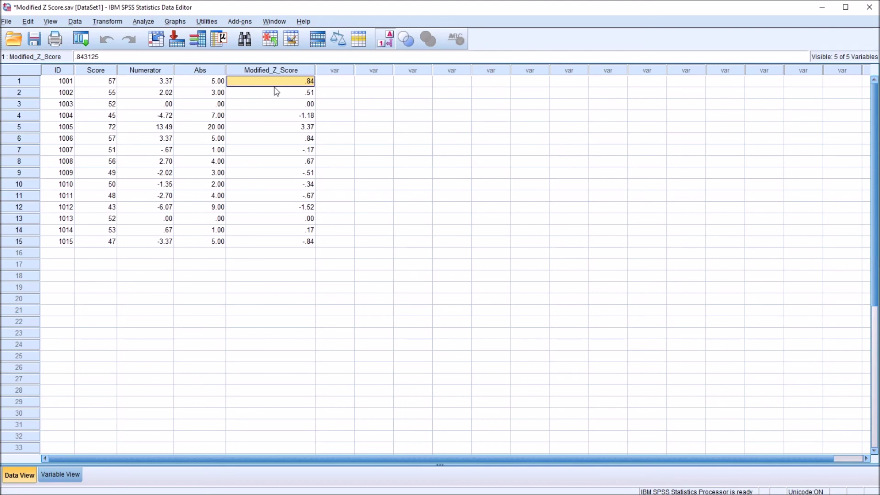
click(271, 74)
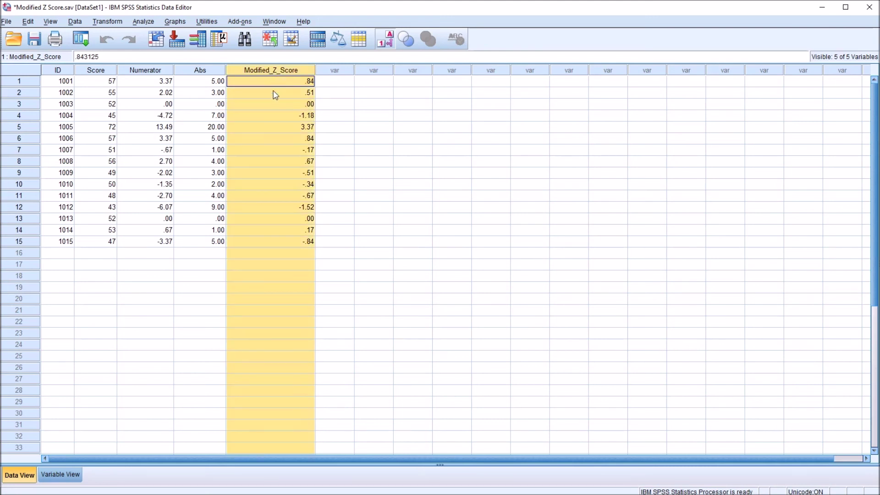
click(97, 74)
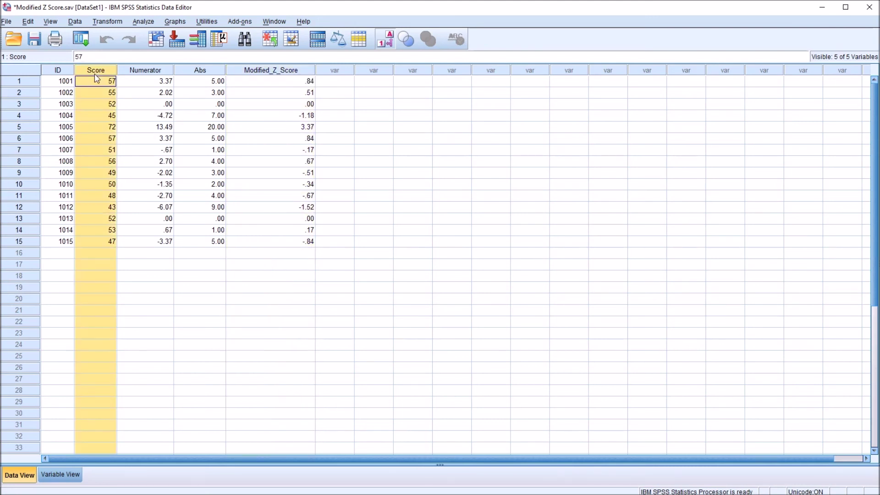
click(281, 83)
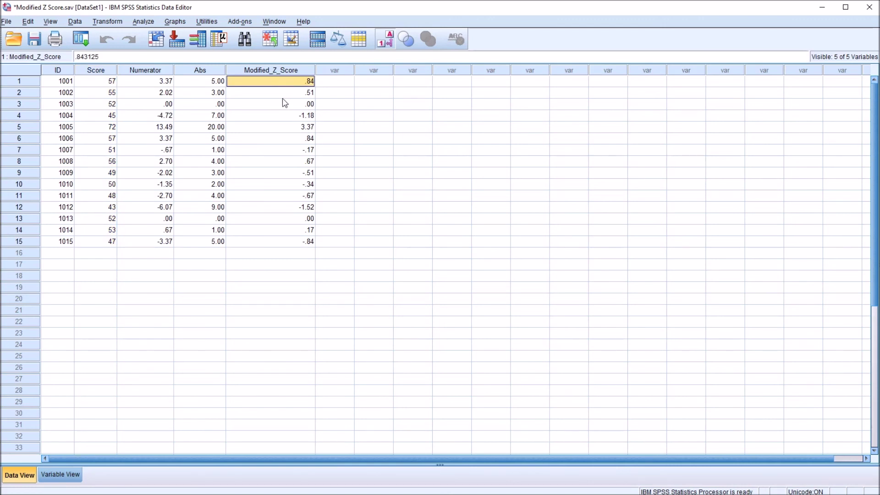
click(282, 130)
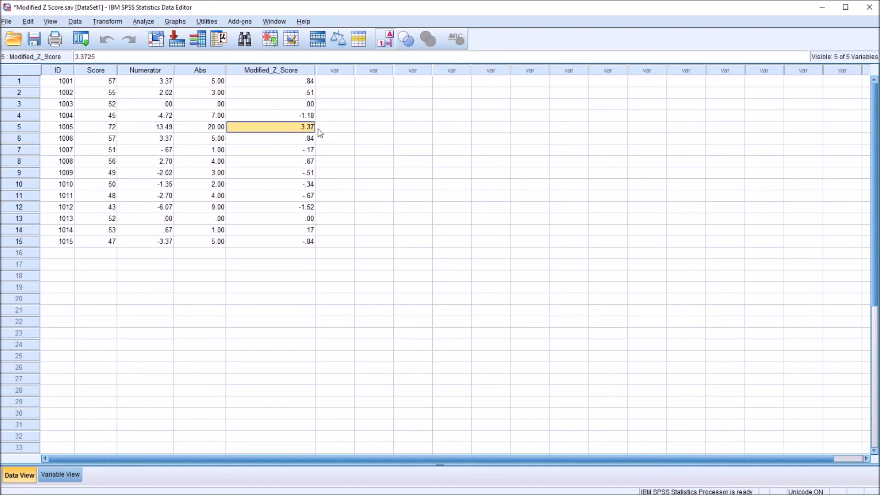
click(99, 128)
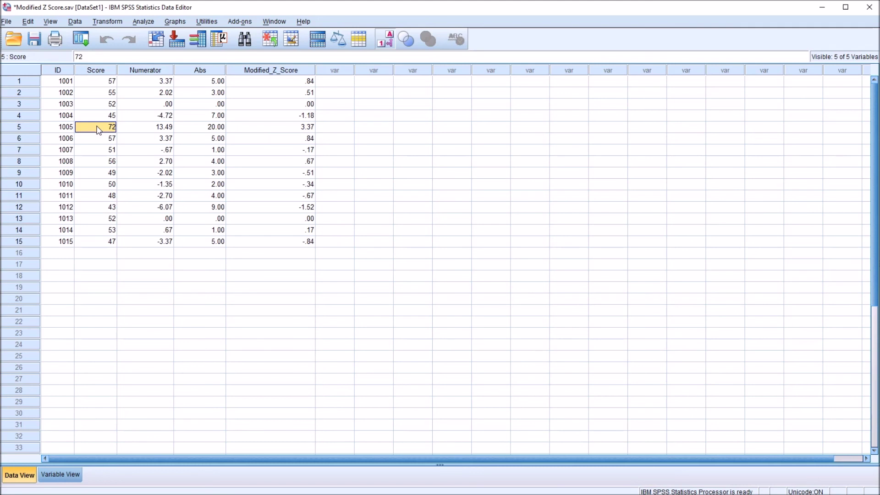
click(281, 131)
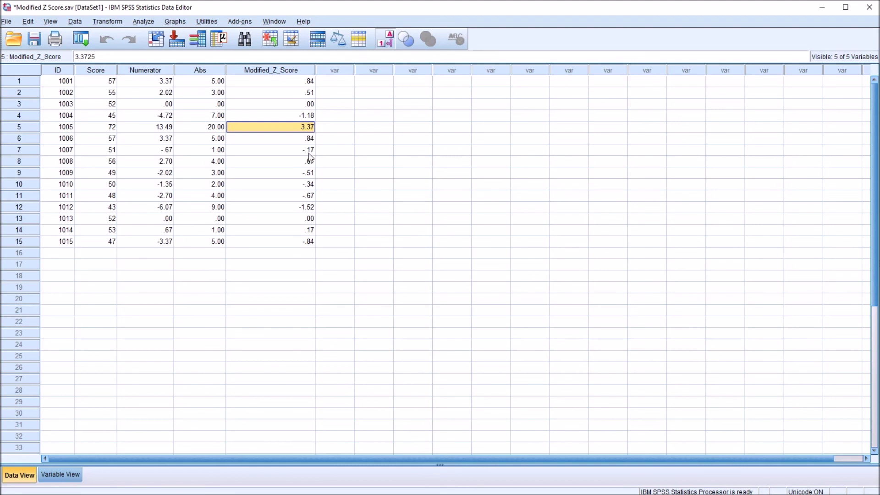
click(334, 81)
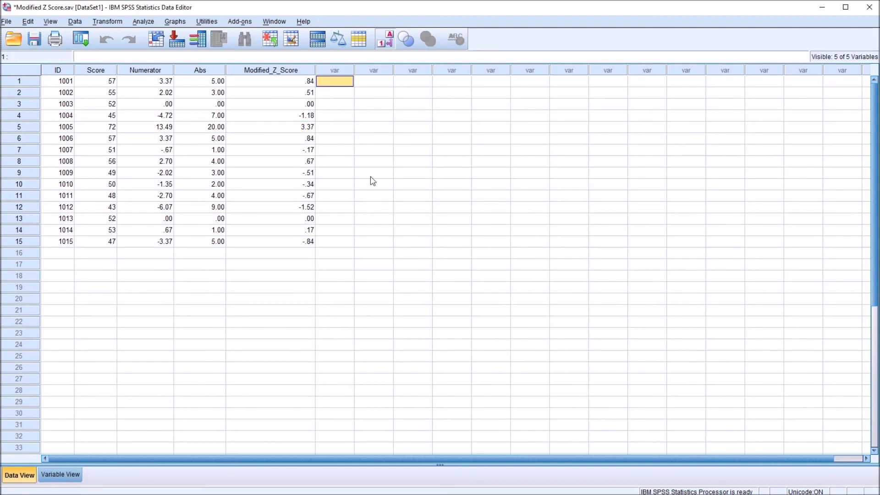